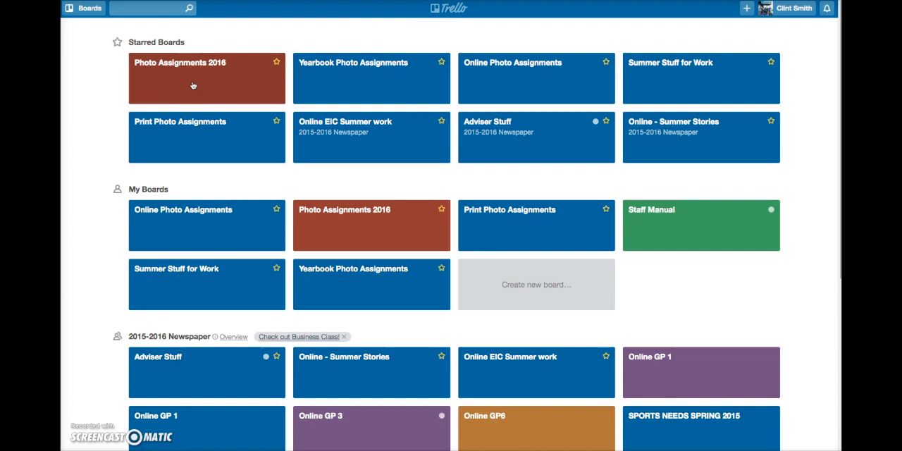
- Open the Photo Assignments 2016 board and move the Football Practice card below Volleyball Practice in the Online list
left_click(147, 71)
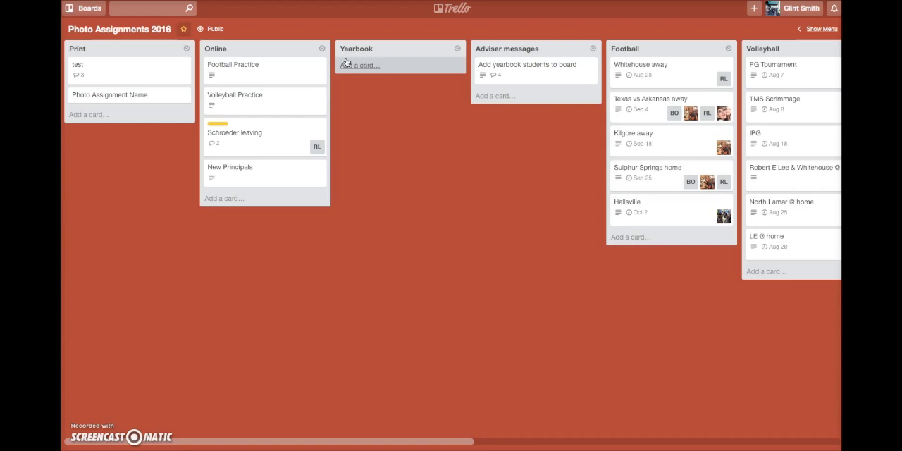
left_click_drag(254, 75, 248, 102)
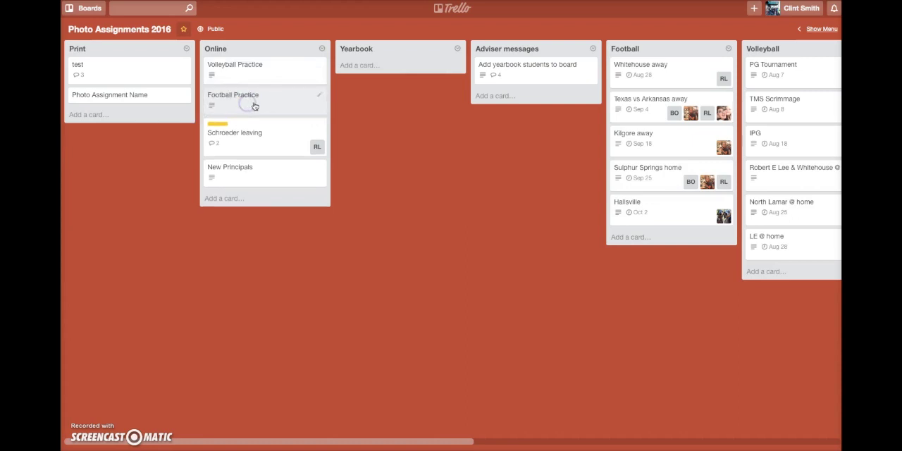
left_click(350, 105)
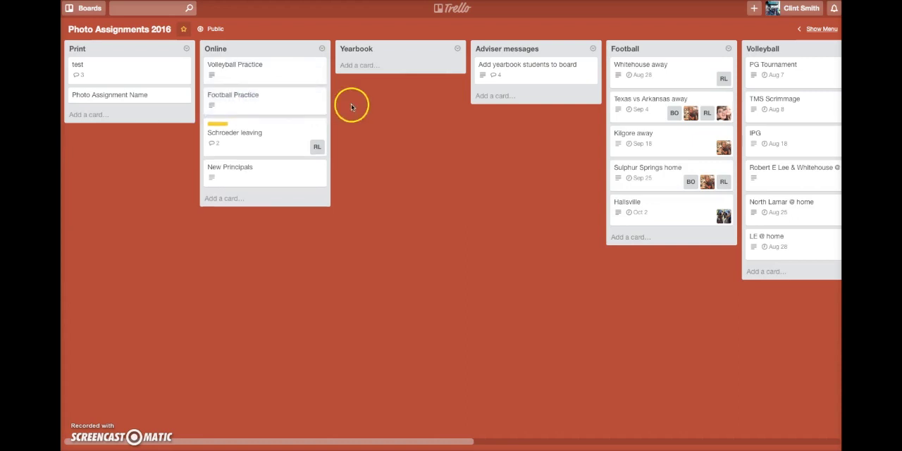
- Add a card titled "Egg Drop" to the Yearbook list
left_click(365, 68)
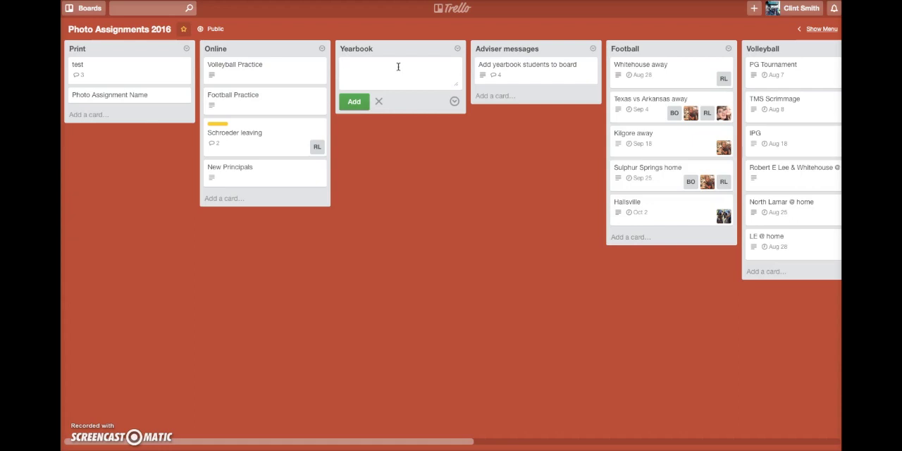
type("Egg Drop")
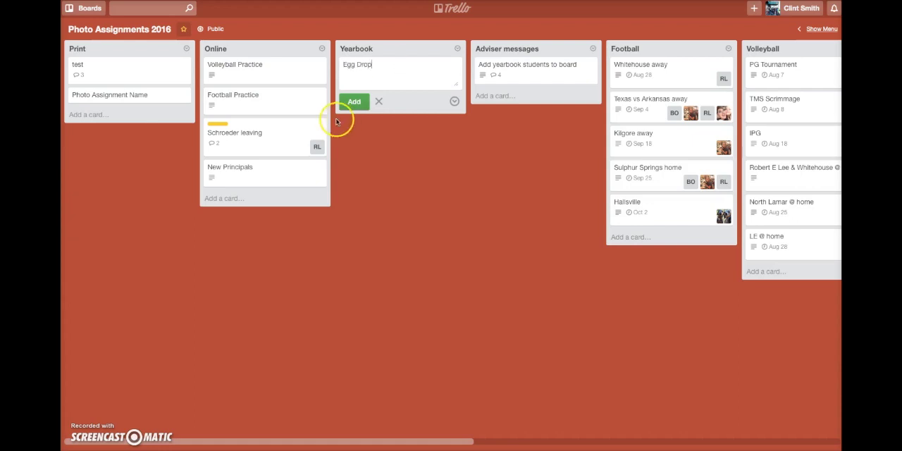
left_click(354, 101)
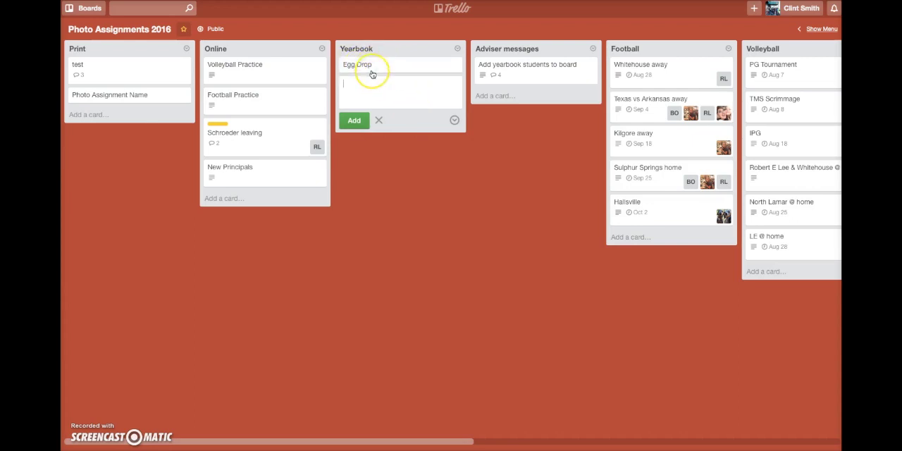
- Start the Egg Drop card's description with "Due date for spread is 9/23/15." and a request for photos of the named student with his eggs
left_click(392, 69)
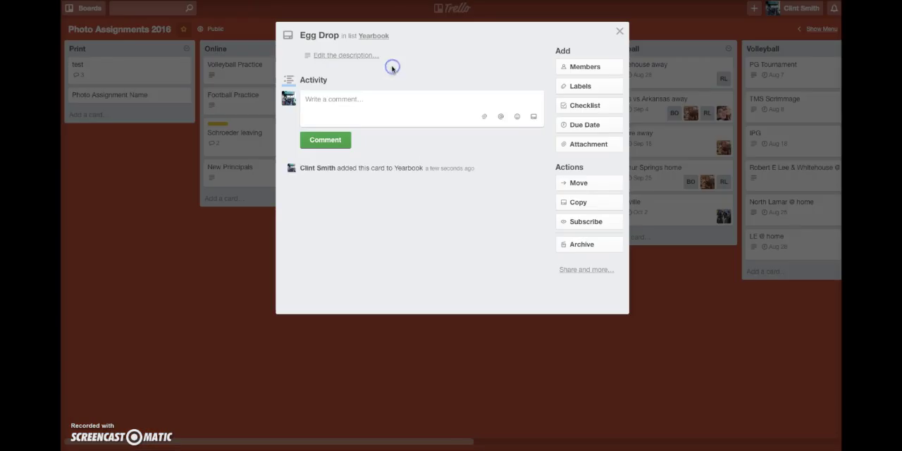
left_click(354, 61)
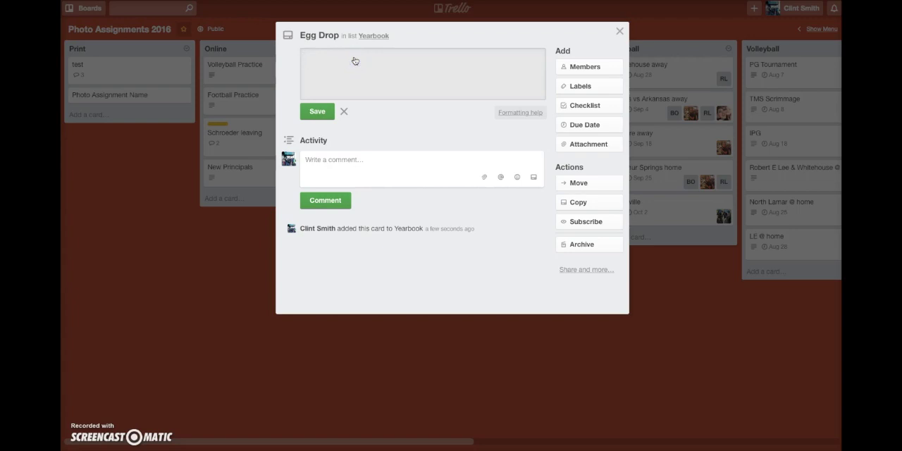
left_click(590, 130)
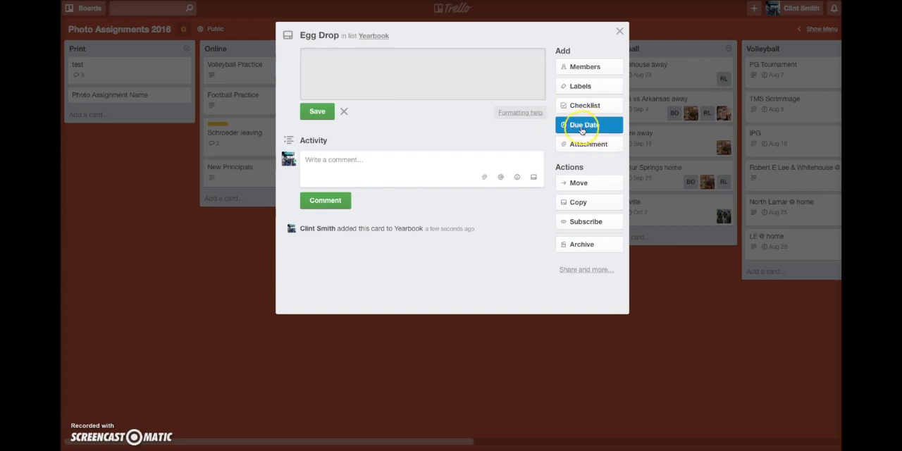
left_click(377, 62)
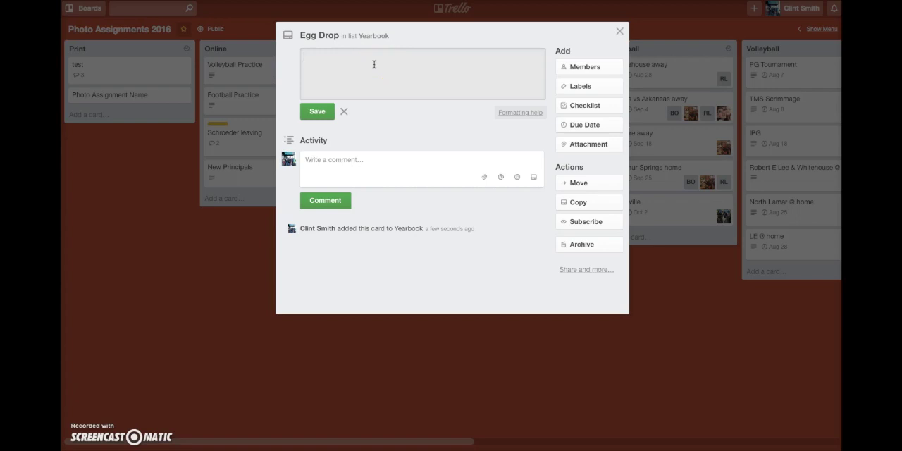
type("Due date for spread is 9/23/15.")
type("Need photos of")
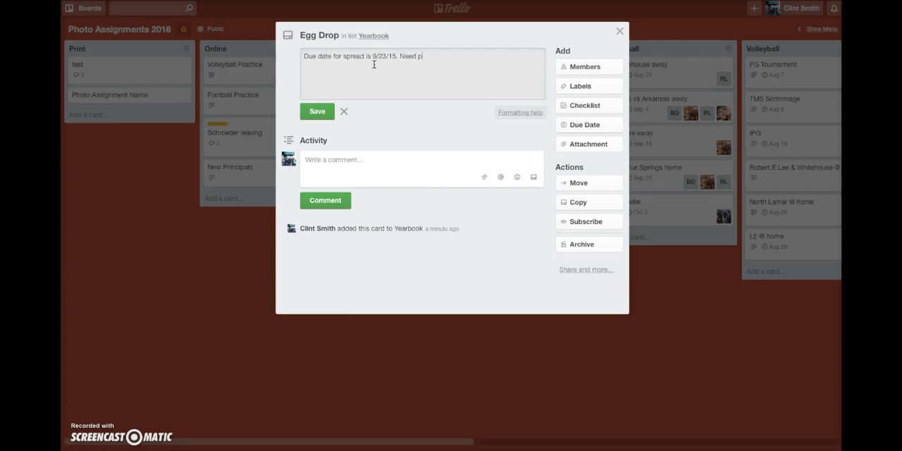
type(" John Doe with his eggs.")
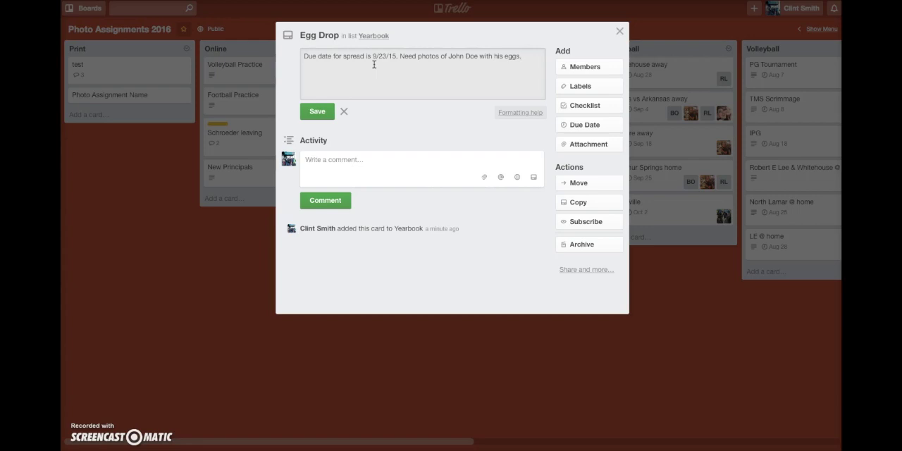
- Append "Make sure to get vertical for spread. ANY OTHER INFO" to the description, save it and close the card
type("Make sure to get vertical for spread.")
type("ANY OTHER INFO")
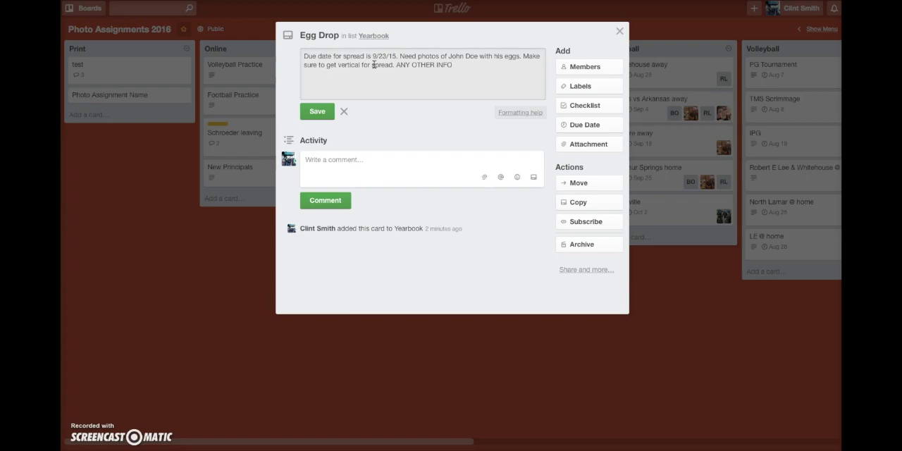
left_click(315, 113)
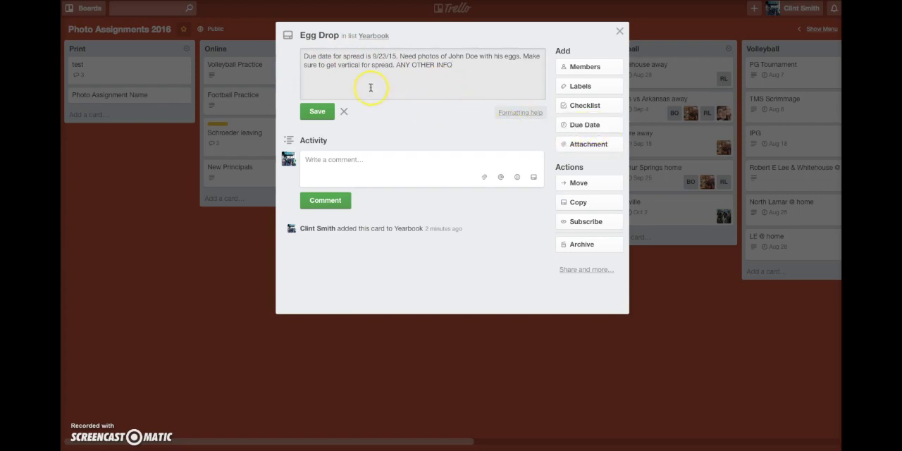
left_click(317, 111)
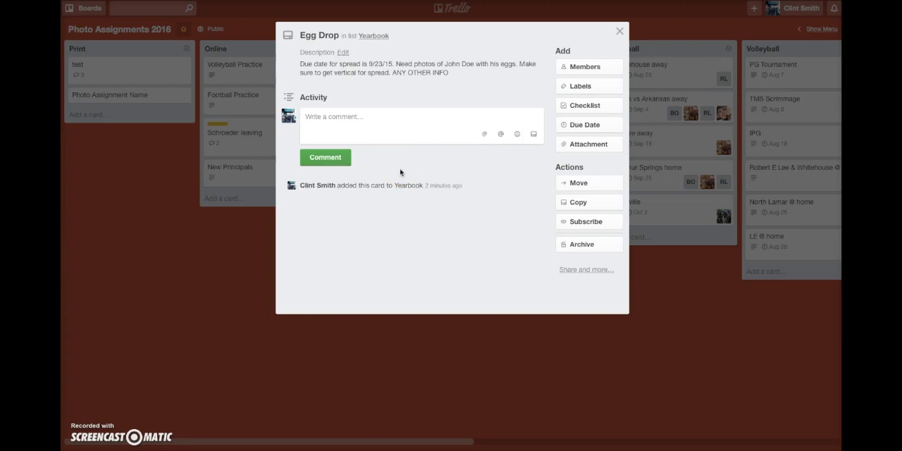
left_click(620, 31)
left_click(529, 122)
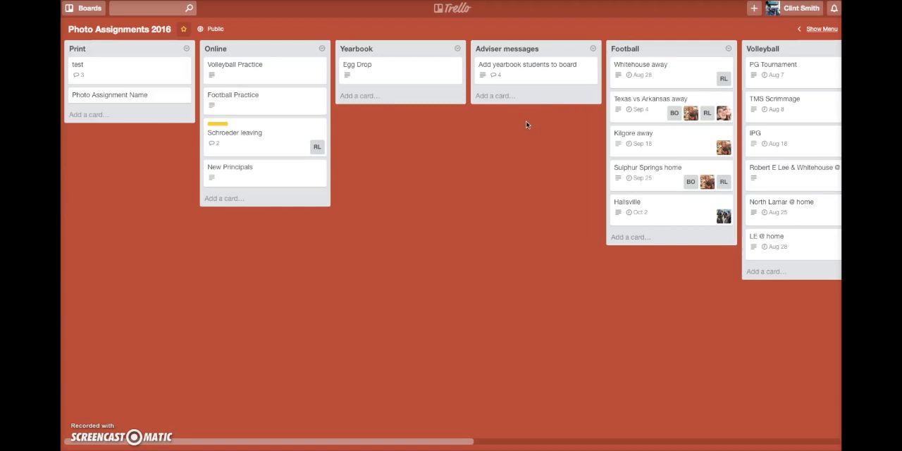
left_click(398, 80)
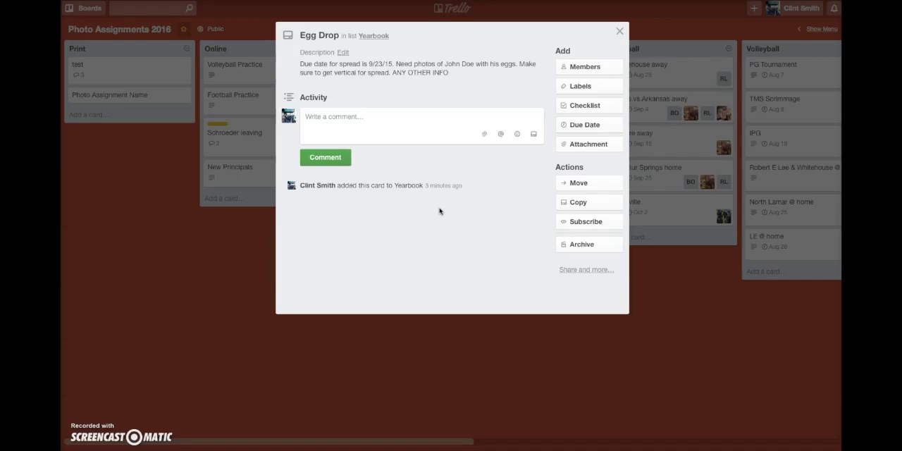
left_click(379, 120)
type("@re")
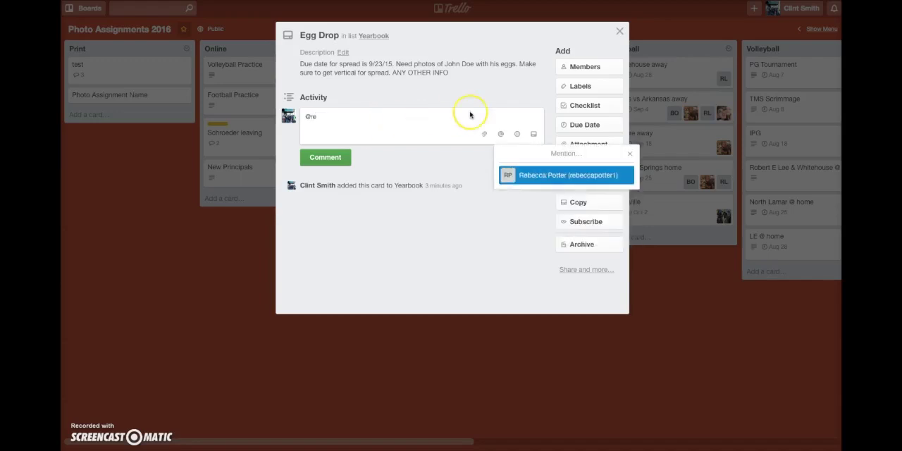
left_click(540, 175)
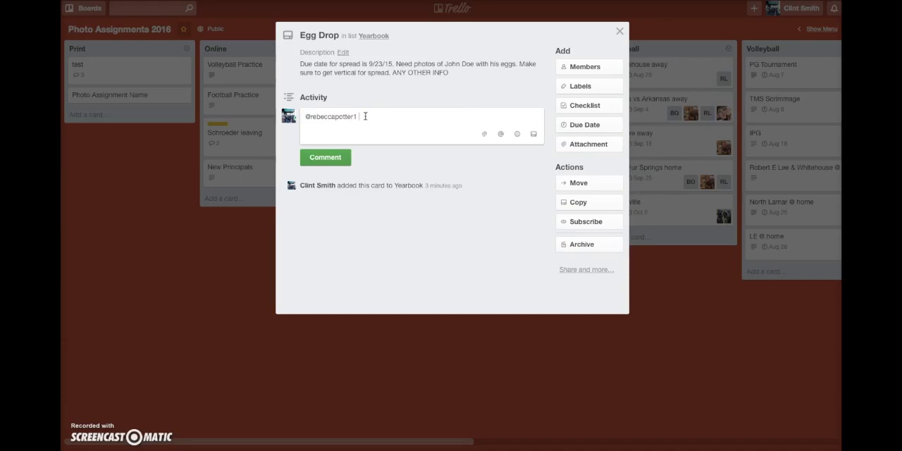
- Complete the comment with "this is a test so students can see how to communicate through trello.", post it and close the card
type("this is a test so students can see ")
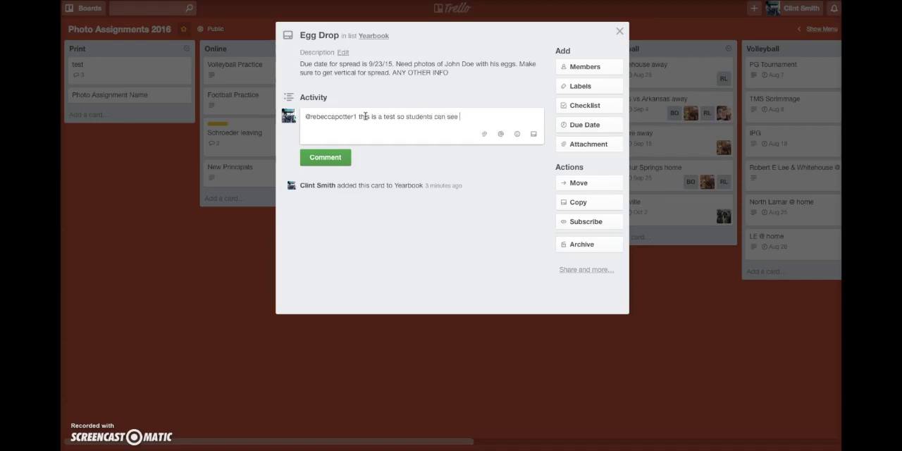
type("how to communica")
type("te through t")
type("roll.")
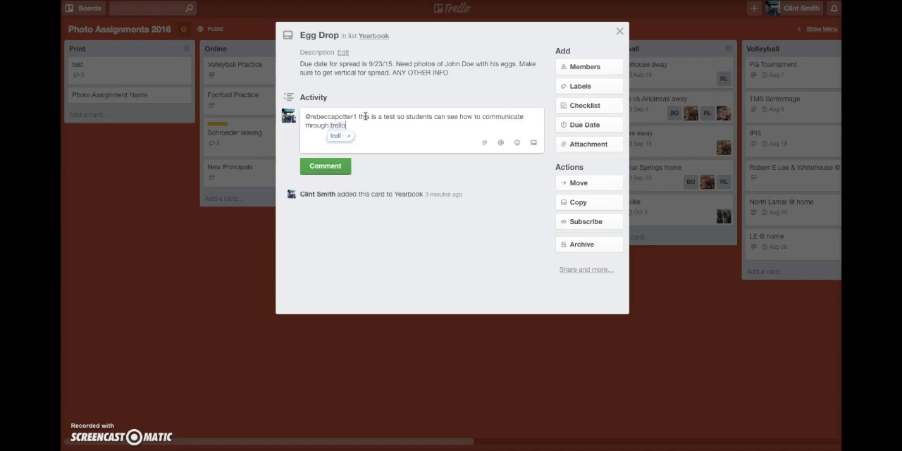
key("BackSpace")
key("BackSpace")
key("BackSpace")
key("BackSpace")
key("BackSpace")
type("rello.")
key("BackSpace")
key("BackSpace")
key("BackSpace")
key("BackSpace")
key("BackSpace")
key("BackSpace")
type("rello.")
left_click(337, 167)
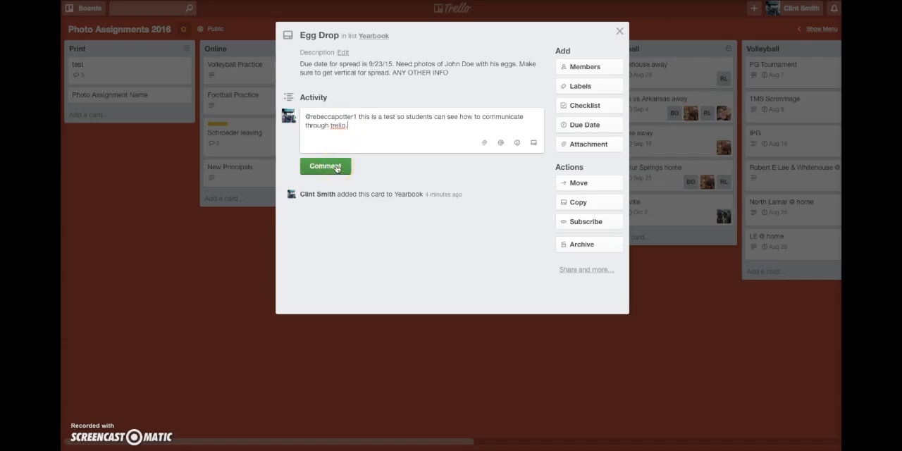
left_click(336, 168)
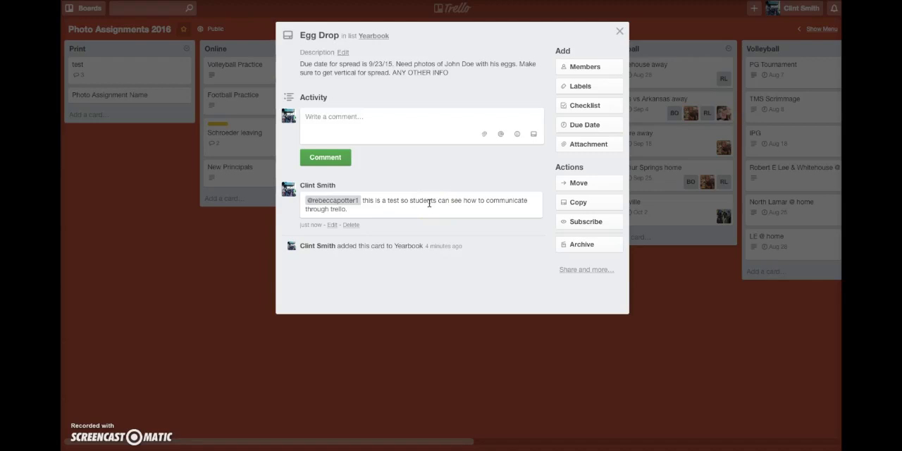
left_click(483, 242)
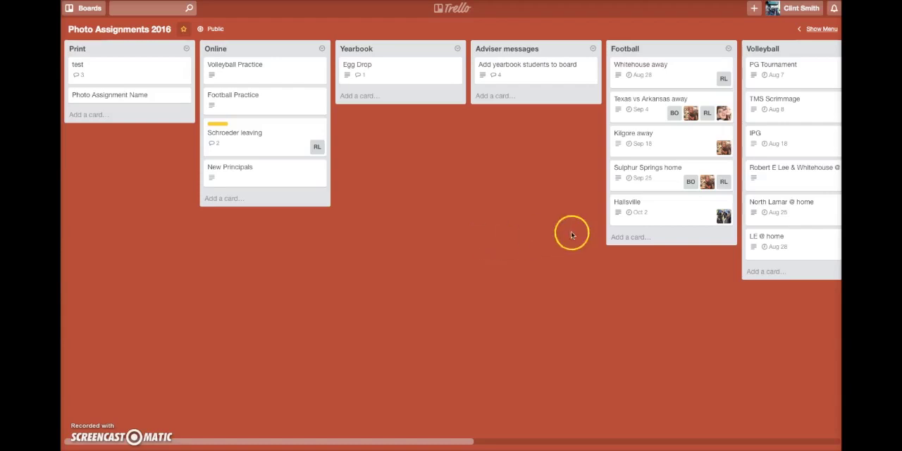
- Look through the board's sports lists and check the due date and details of the Texas vs Arkansas away card under Football
left_click_drag(365, 439, 570, 262)
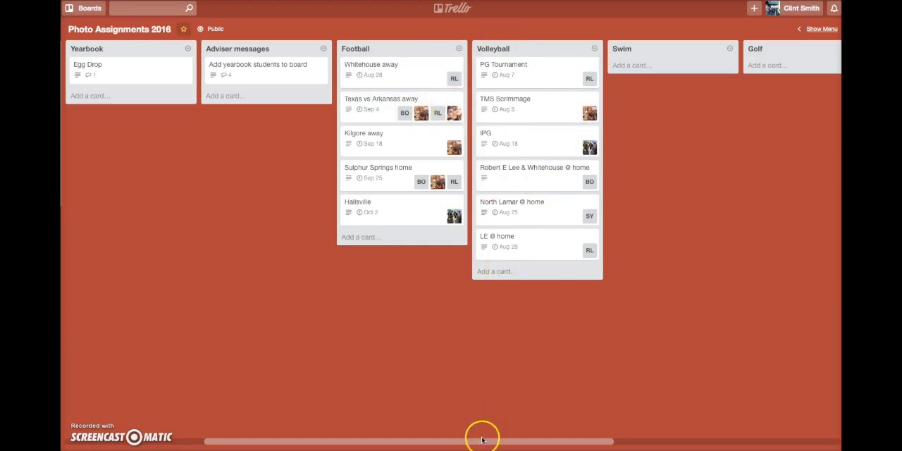
left_click_drag(479, 439, 684, 425)
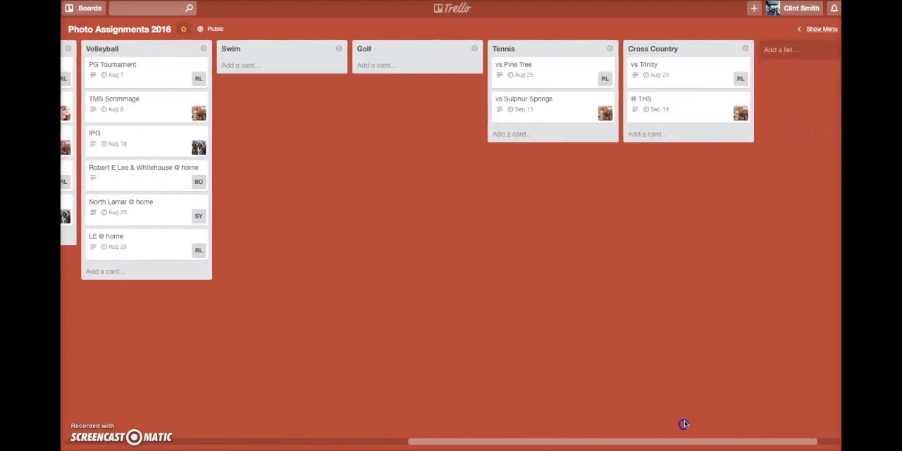
left_click_drag(469, 439, 130, 417)
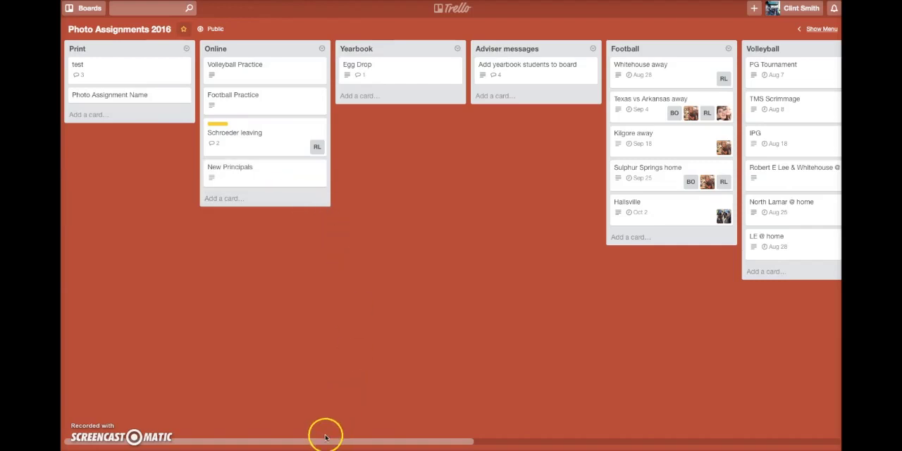
left_click_drag(323, 441, 561, 444)
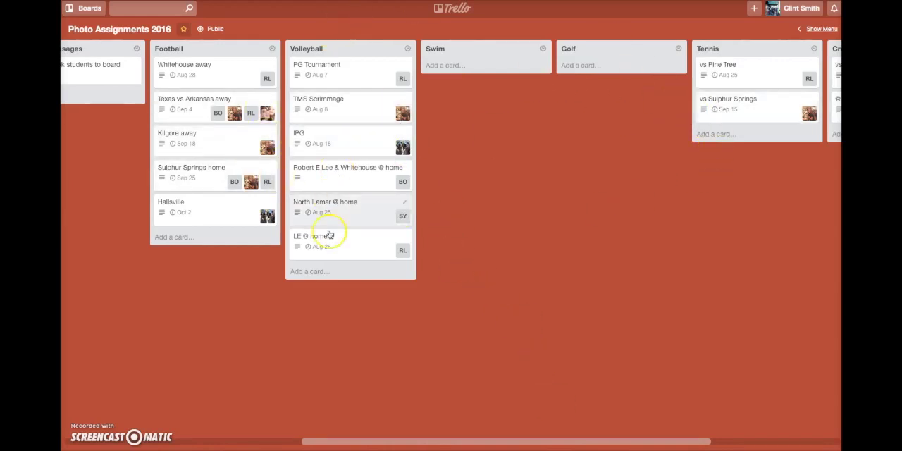
left_click(195, 99)
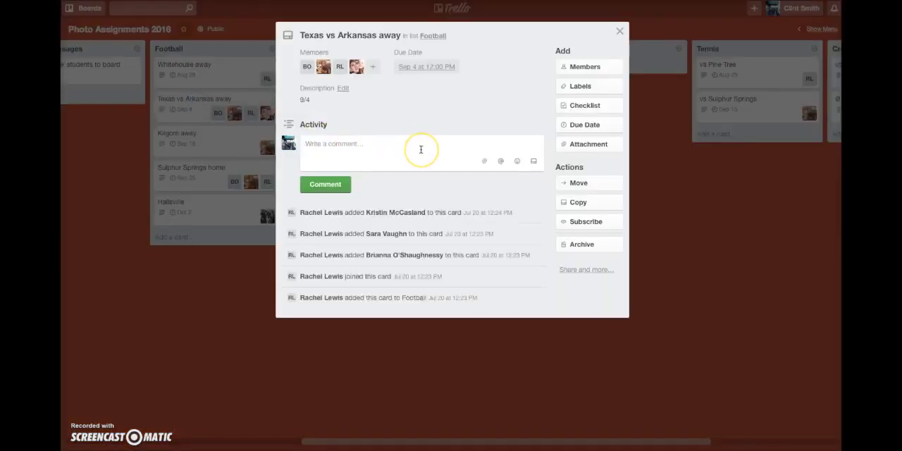
left_click(429, 67)
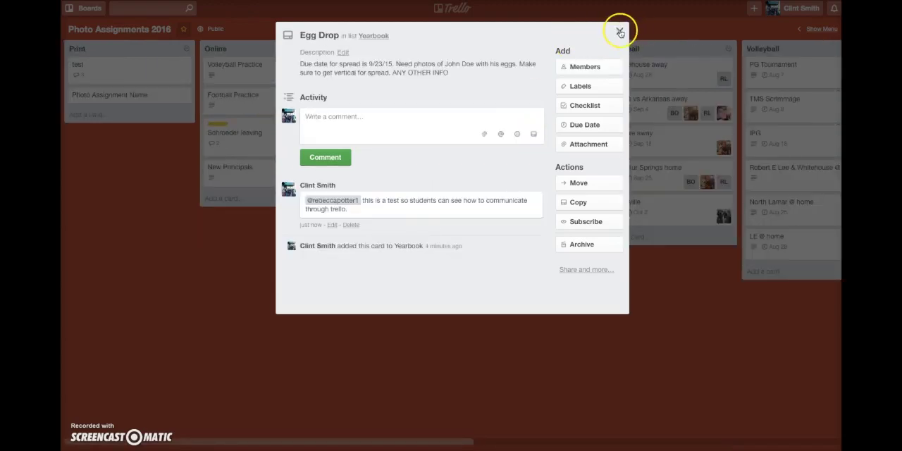
left_click(618, 31)
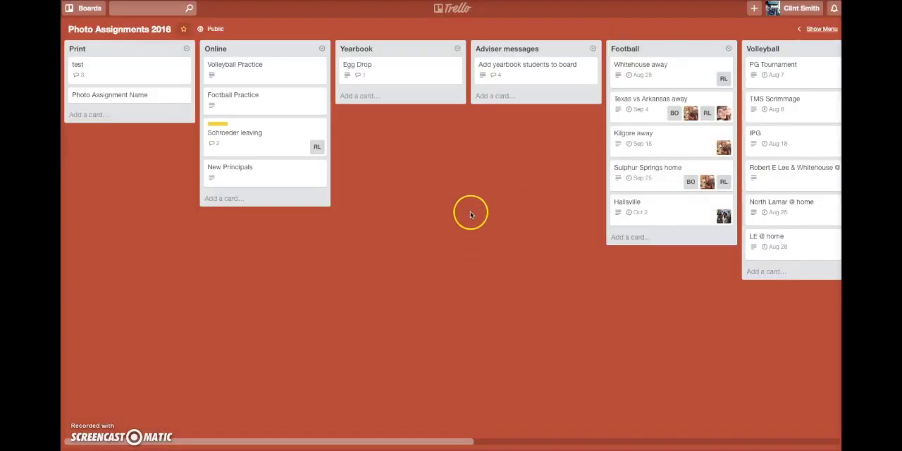